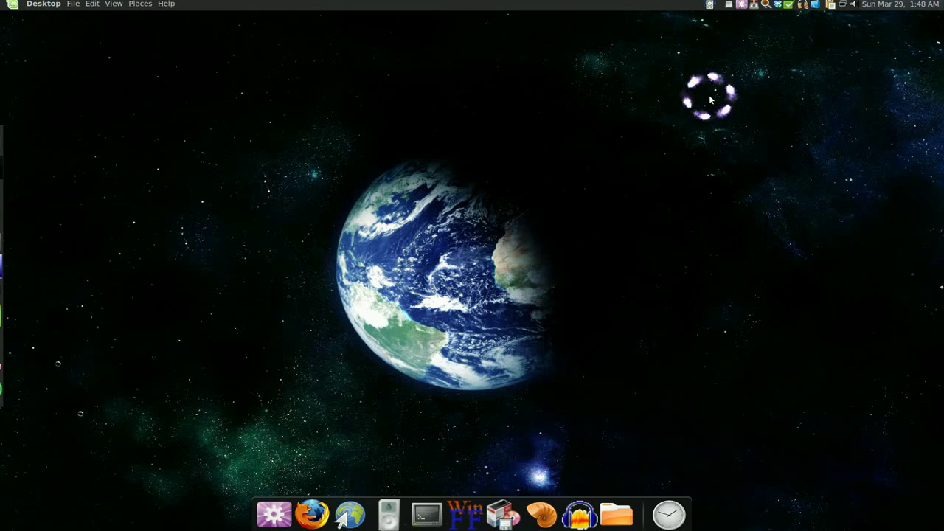
Step: In Synaptic, check that audacity and ubuntu-restricted-extras are installed and read the extras' MP3 description
left_click(505, 512)
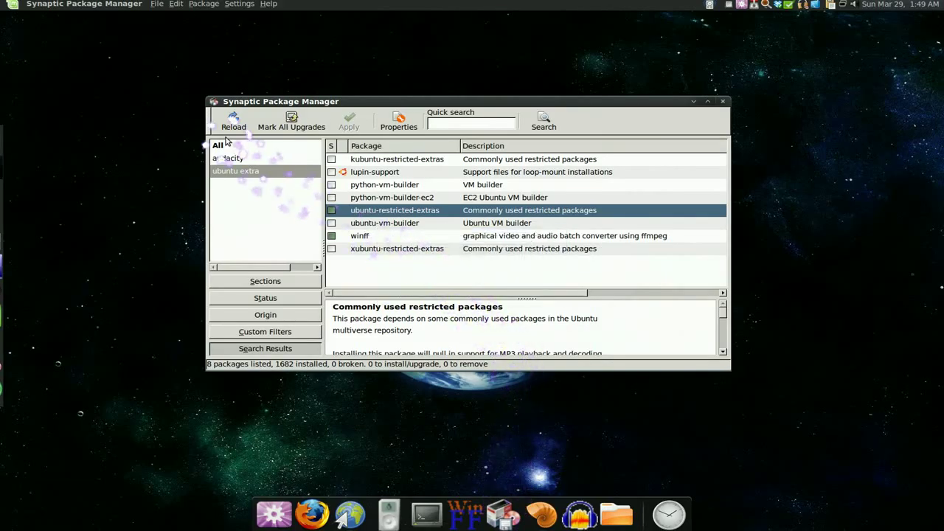
left_click(228, 158)
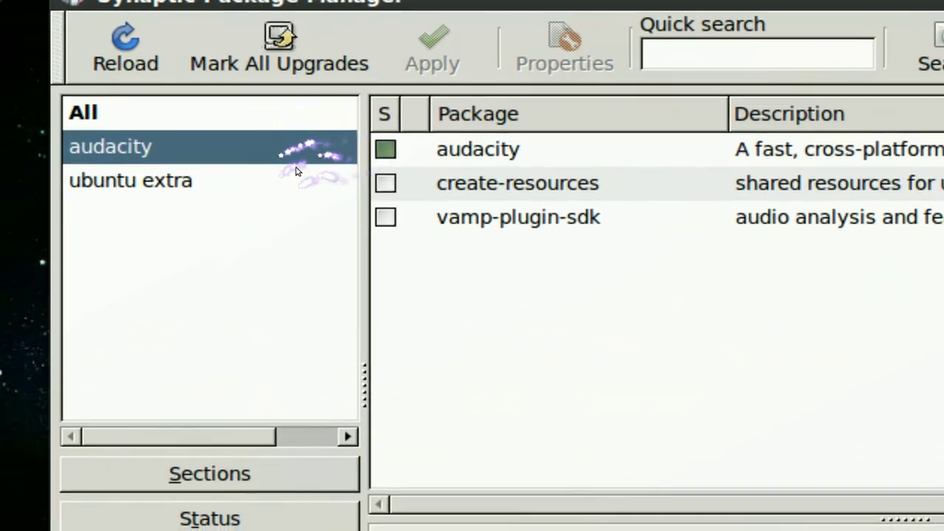
left_click(144, 190)
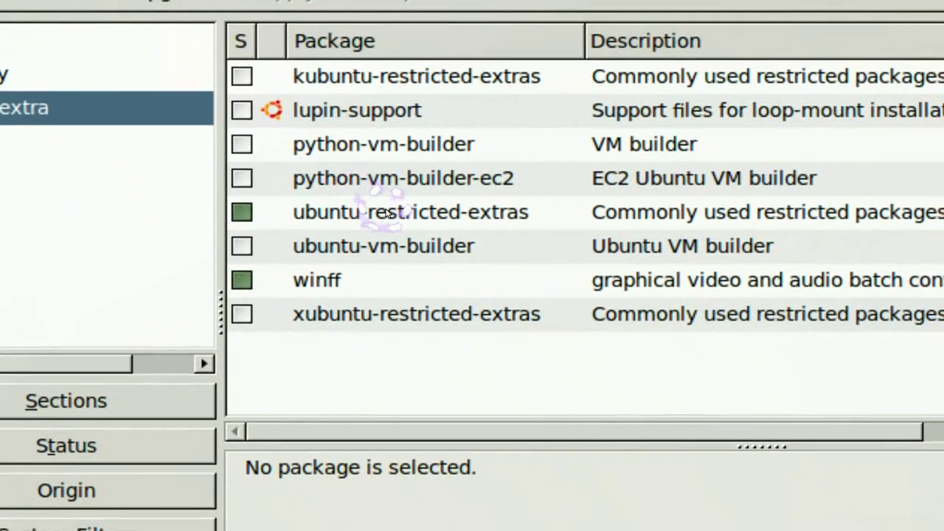
left_click(391, 212)
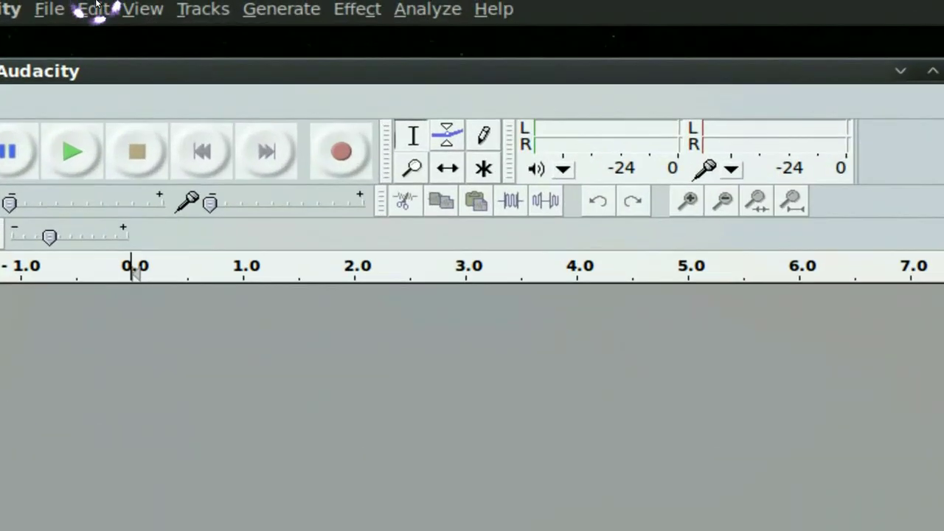
Step: Check in Preferences' Import / Export page that the MP3 library is LAME 3.98
left_click(93, 4)
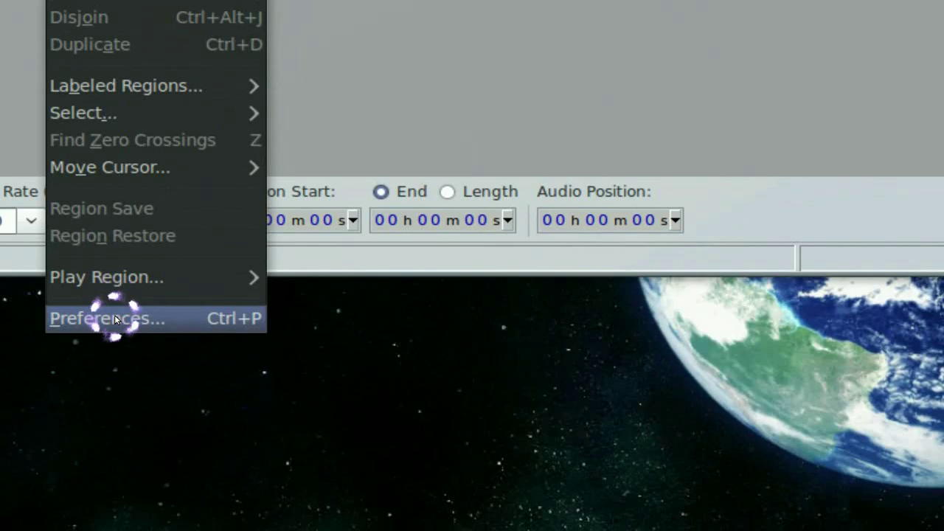
left_click(111, 357)
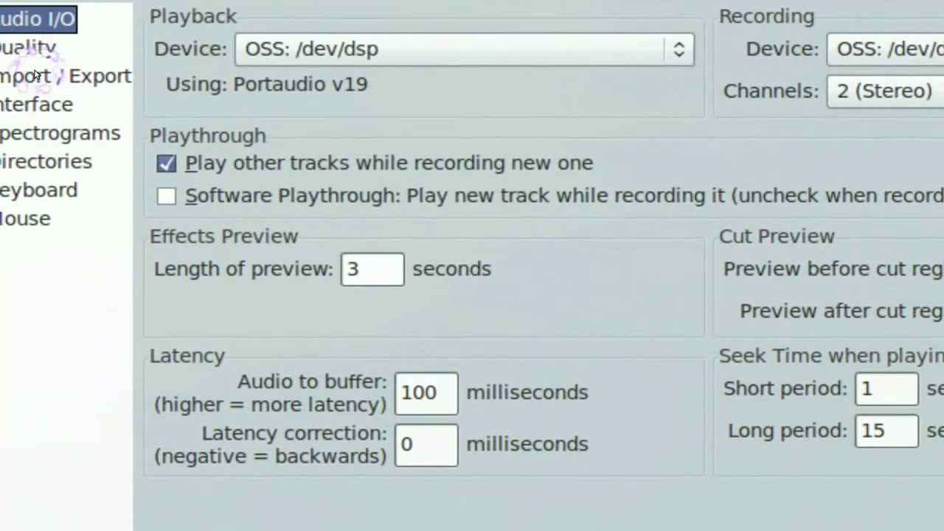
left_click(27, 74)
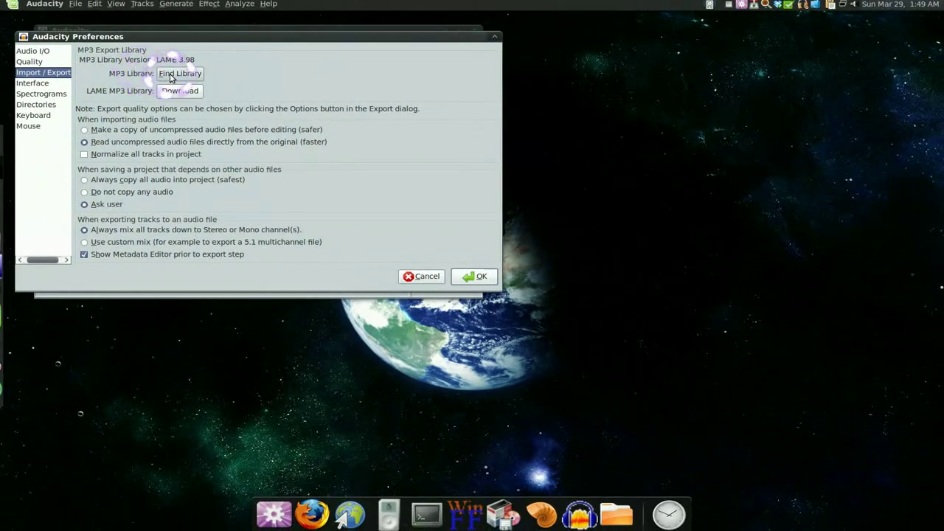
left_click(474, 277)
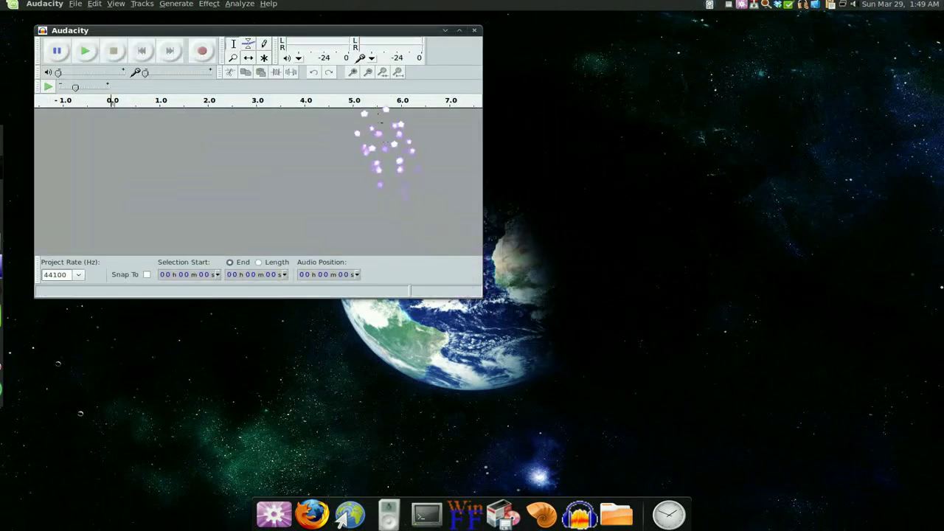
Step: Import 090324_01.wav from the Sansa folder into Audacity by dragging it from the file manager
left_click_drag(376, 36, 445, 45)
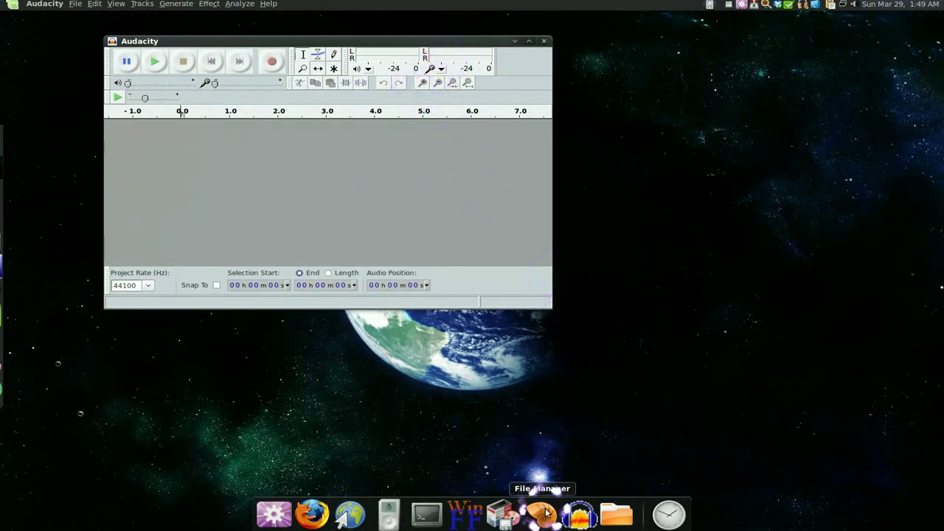
left_click(507, 514)
left_click(483, 435)
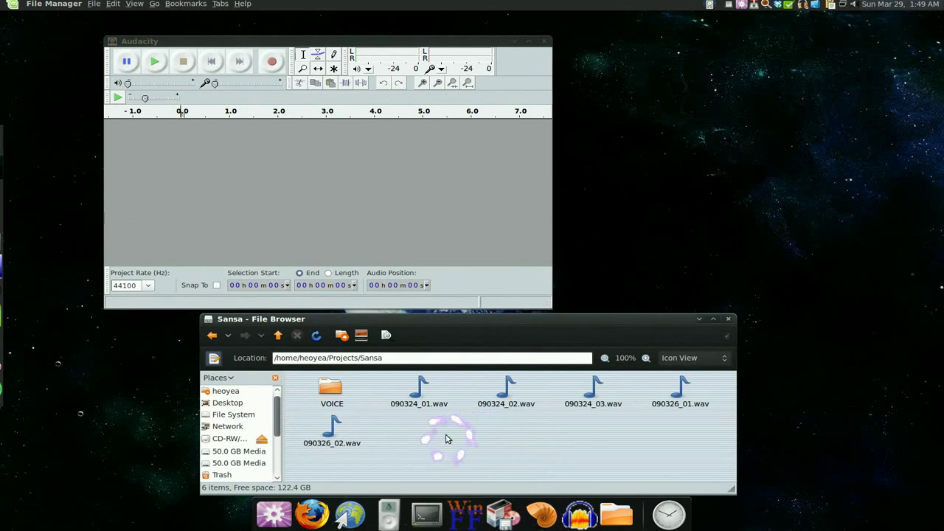
left_click_drag(418, 398, 242, 189)
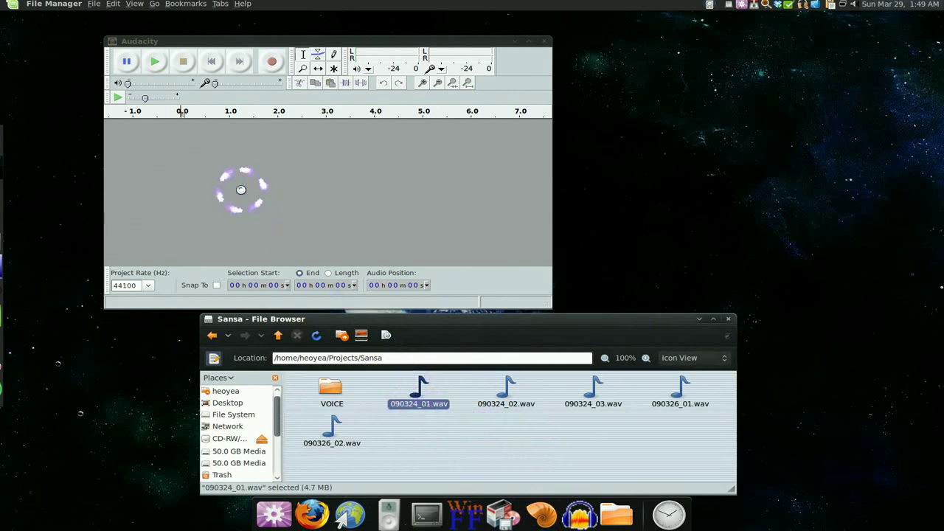
left_click(698, 319)
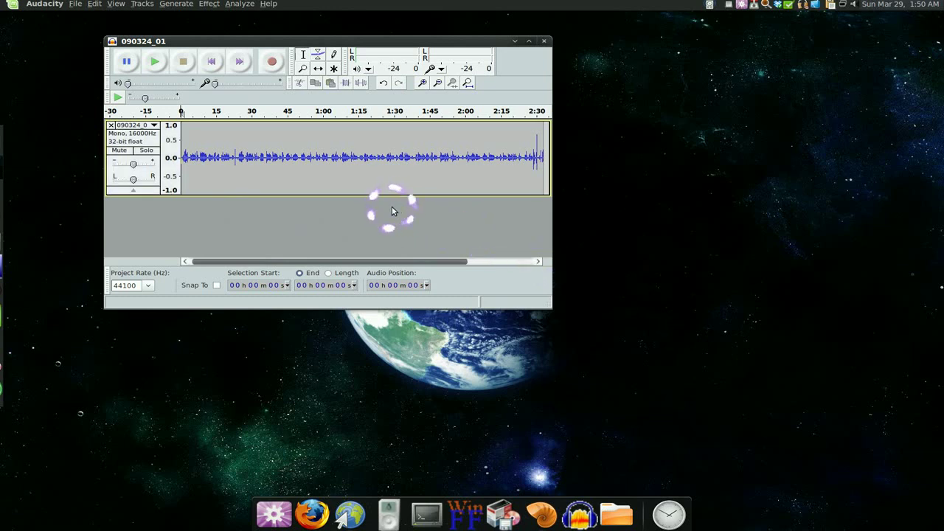
Step: Apply Truncate Silence to the whole track with 250 ms and a -40dB threshold
key("ctrl+a")
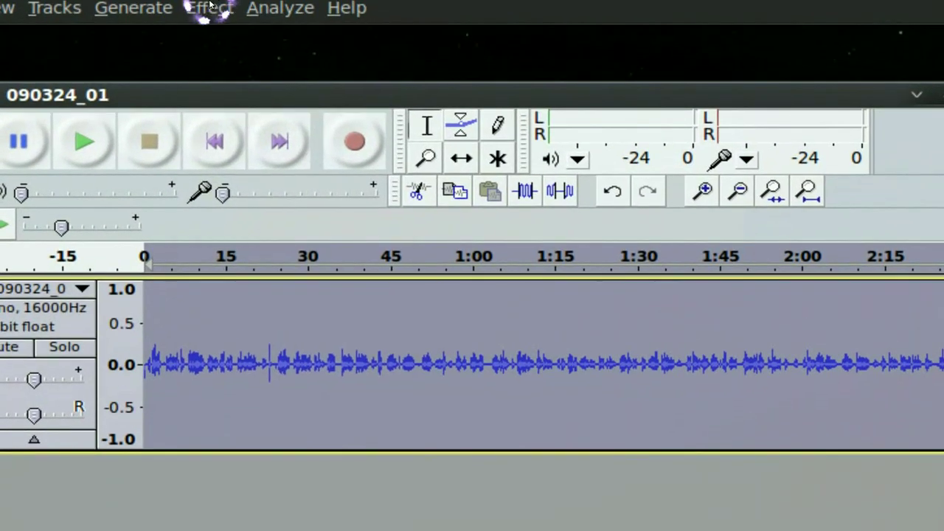
left_click(209, 8)
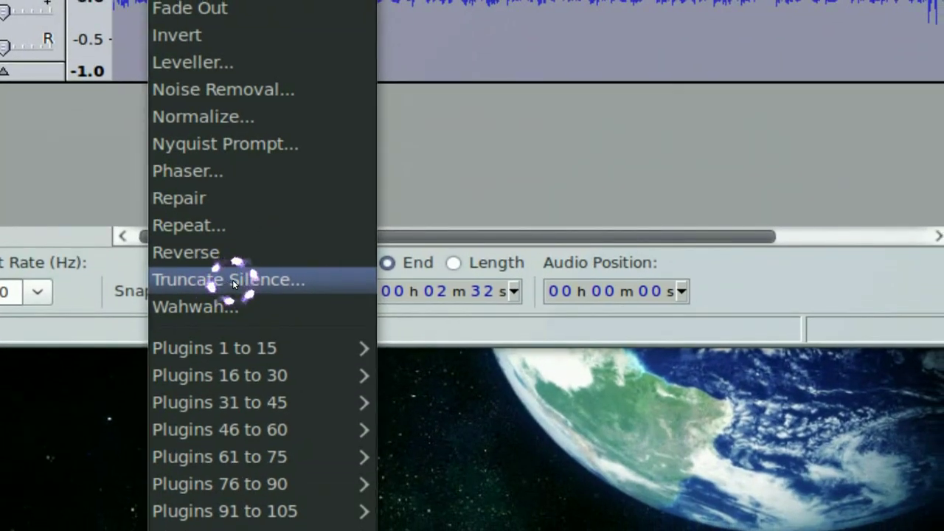
left_click(233, 281)
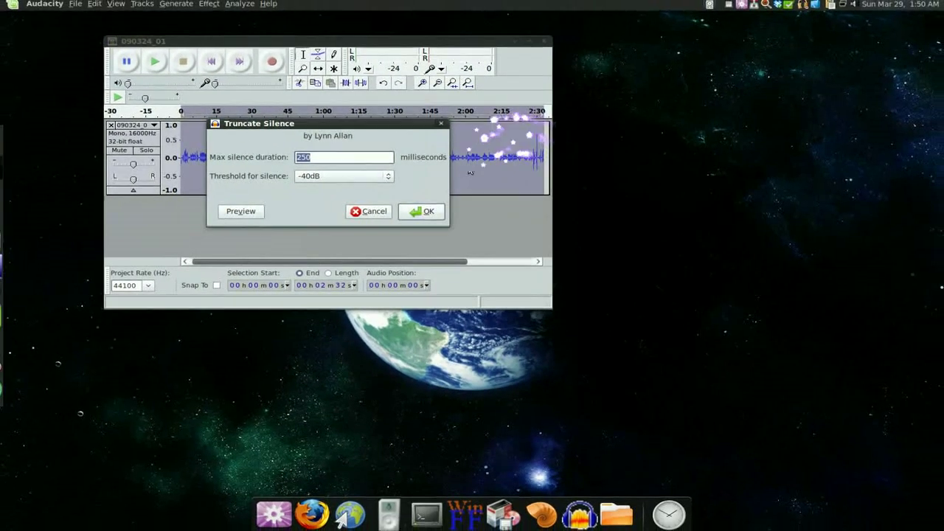
left_click(431, 212)
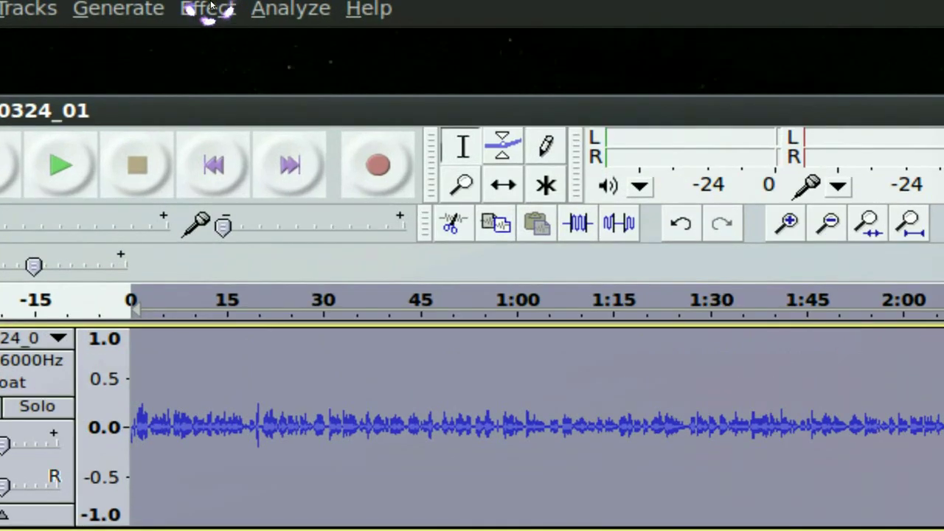
left_click(210, 7)
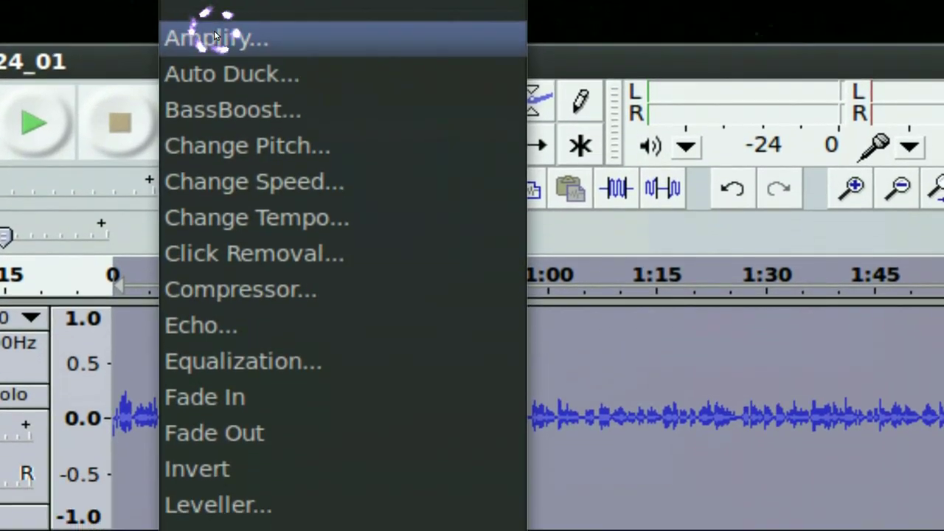
Step: Amplify 090324_01.wav by 10 dB with clipping allowed, previewing the boosted audio
left_click(214, 37)
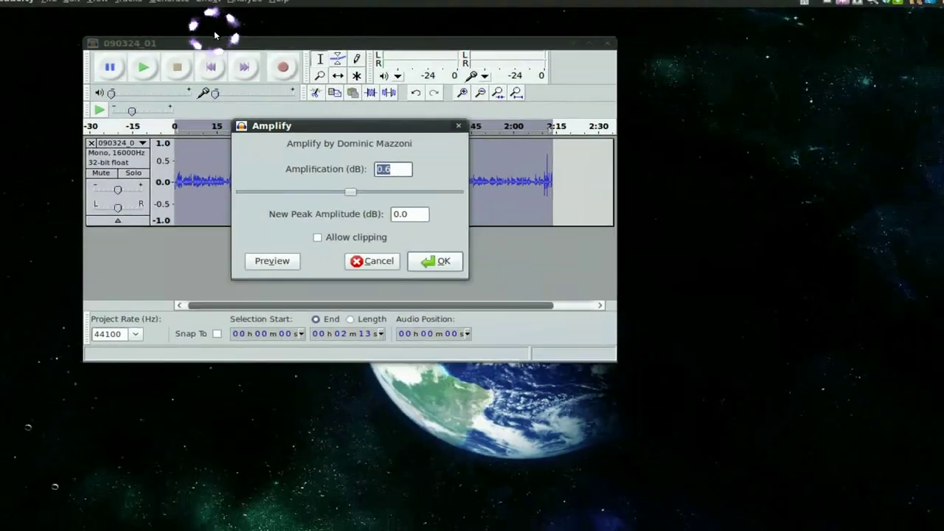
left_click(318, 238)
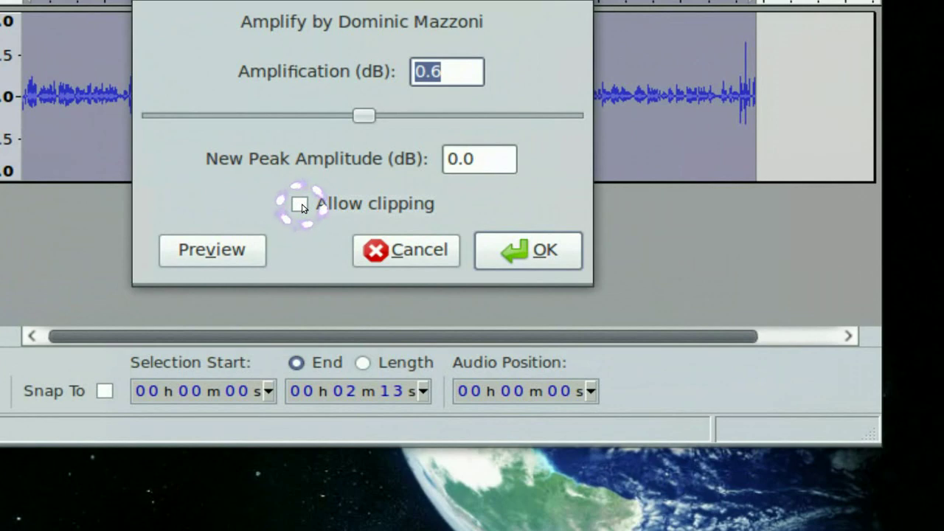
left_click(300, 205)
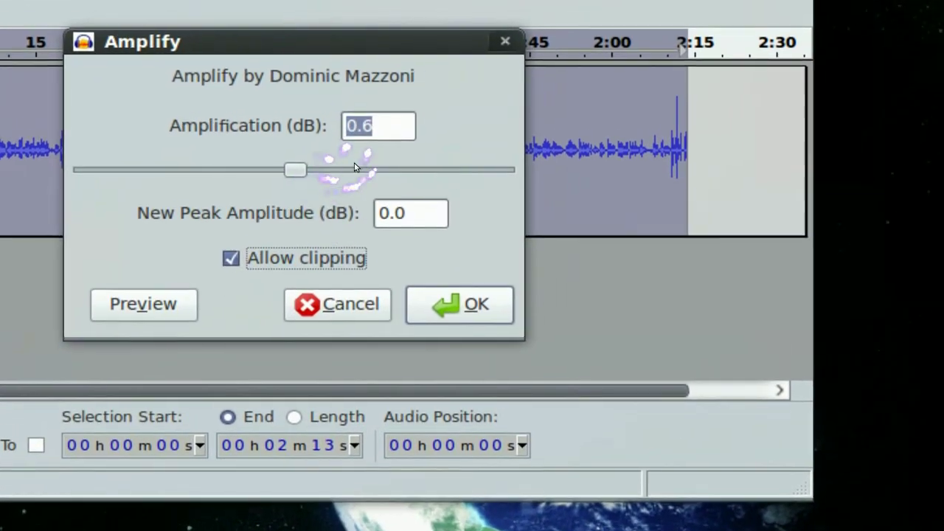
double_click(369, 127)
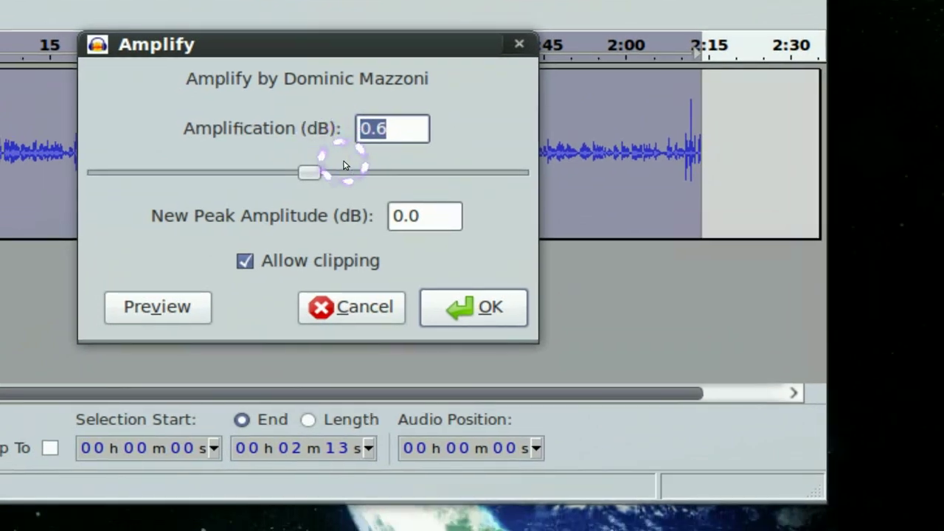
type("10")
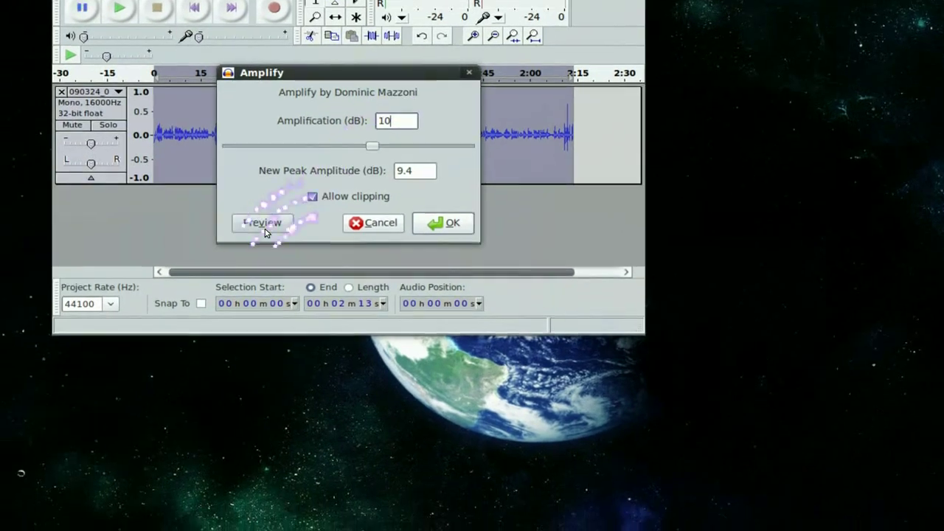
left_click(264, 223)
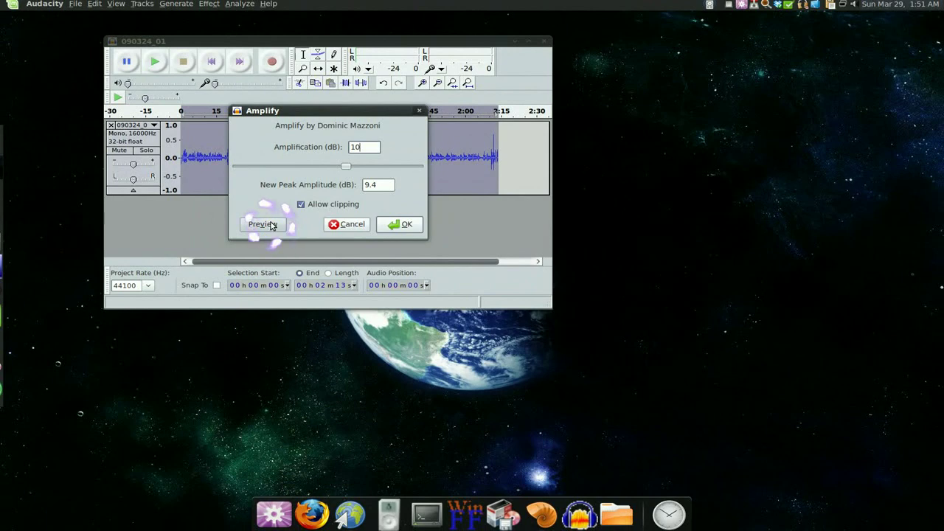
left_click(269, 225)
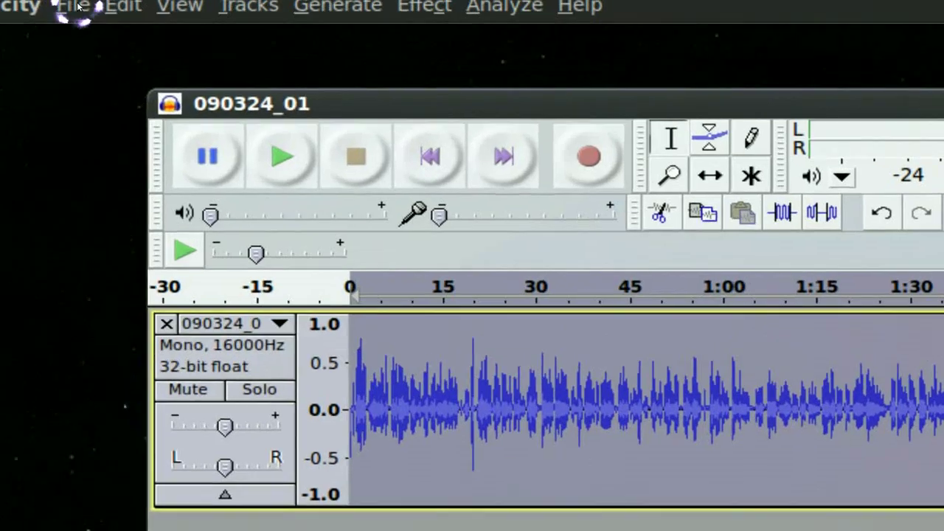
Step: Export the project in MP3 Files format to the desktop as 090324_01.mp3
left_click(75, 4)
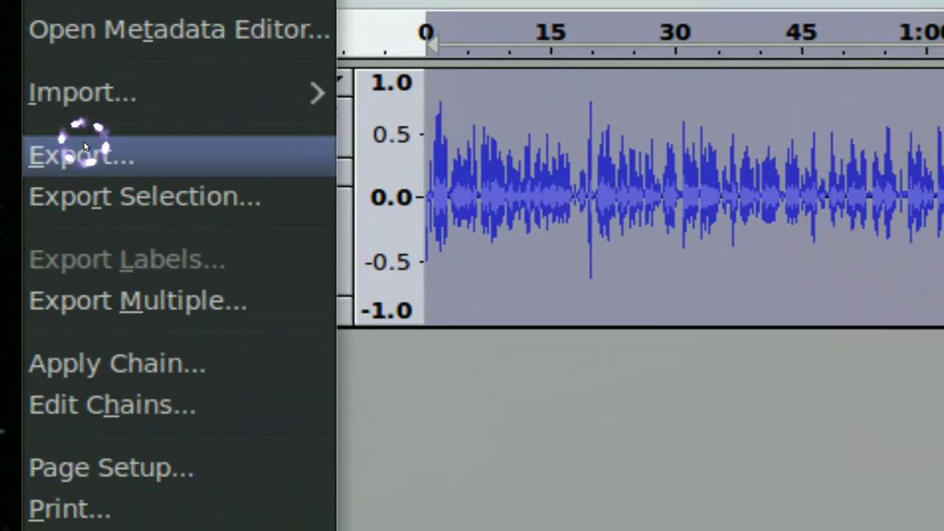
left_click(103, 439)
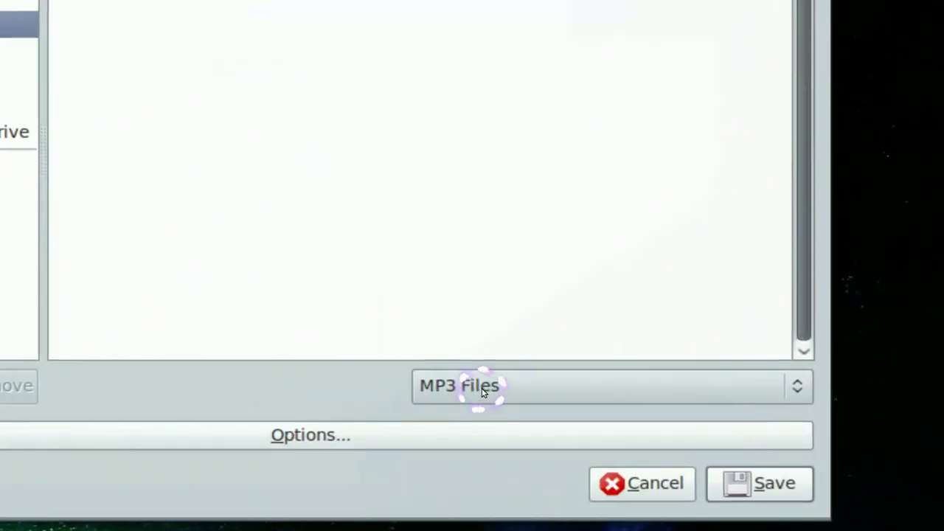
left_click(479, 389)
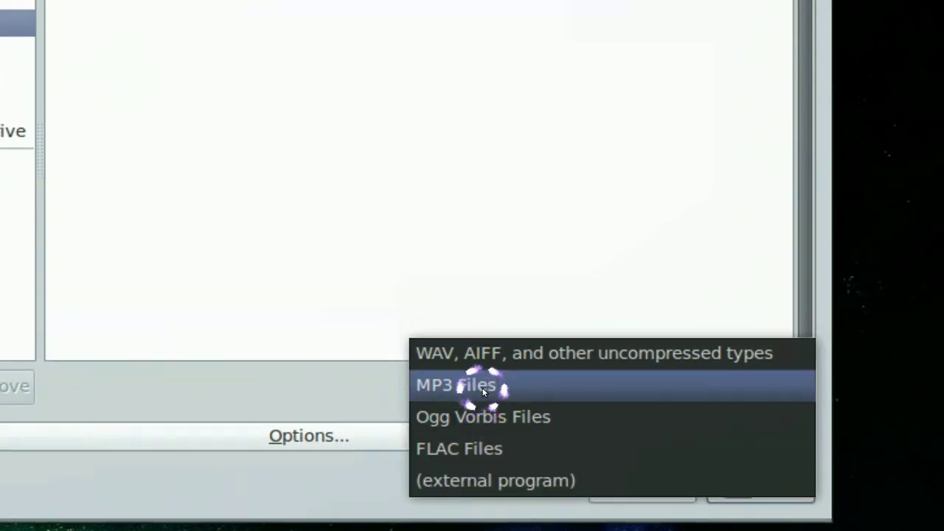
left_click(483, 391)
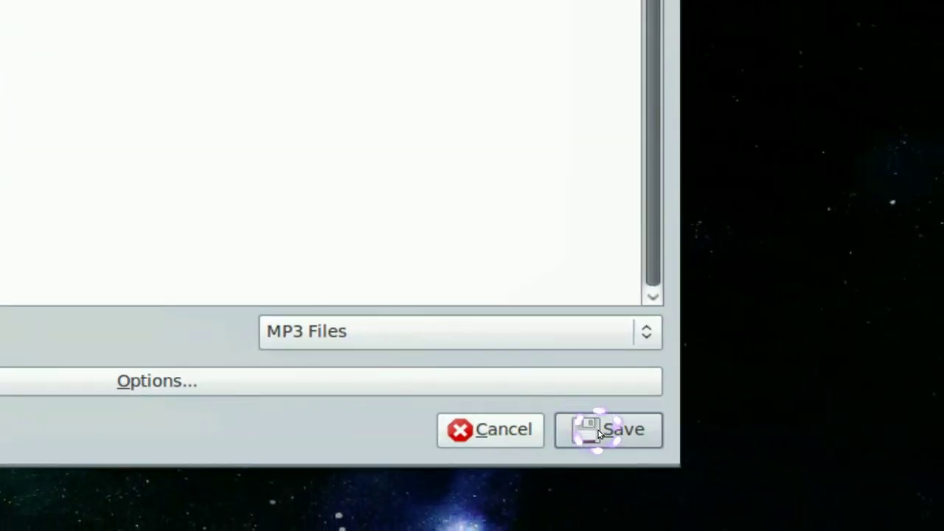
left_click(748, 474)
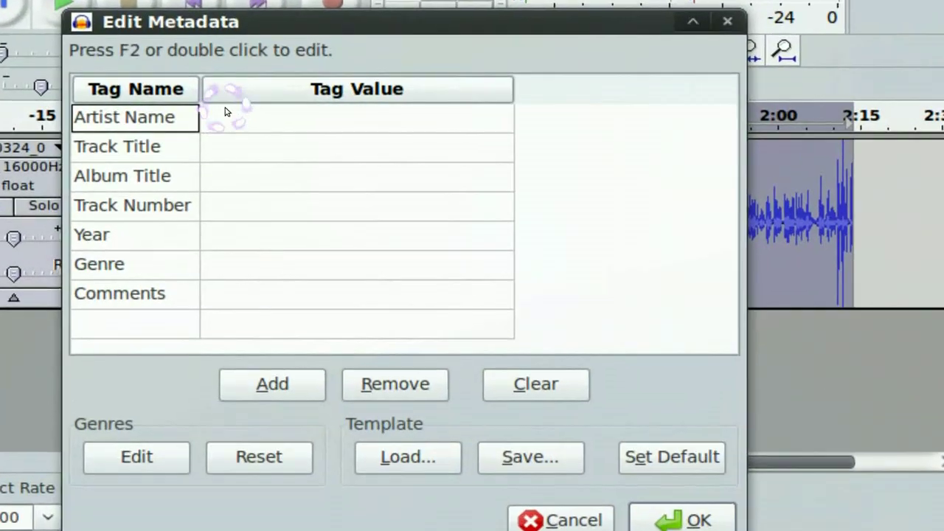
Step: Fill in the Artist Name tag in Edit Metadata and complete the MP3 export
double_click(227, 111)
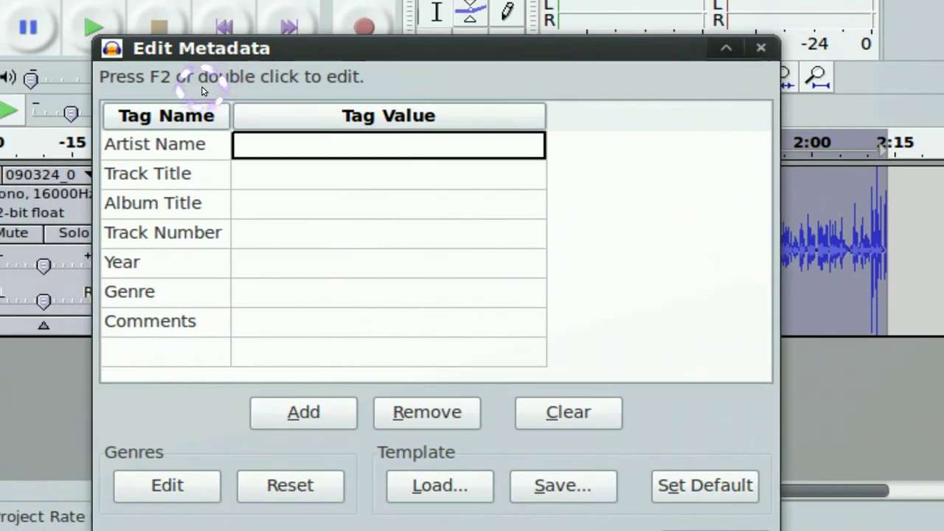
type("gotbletu")
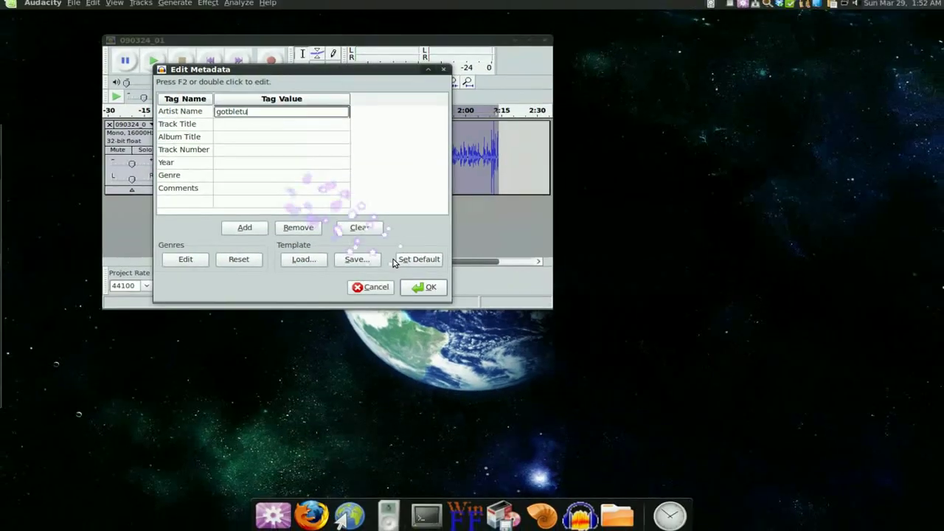
left_click(414, 288)
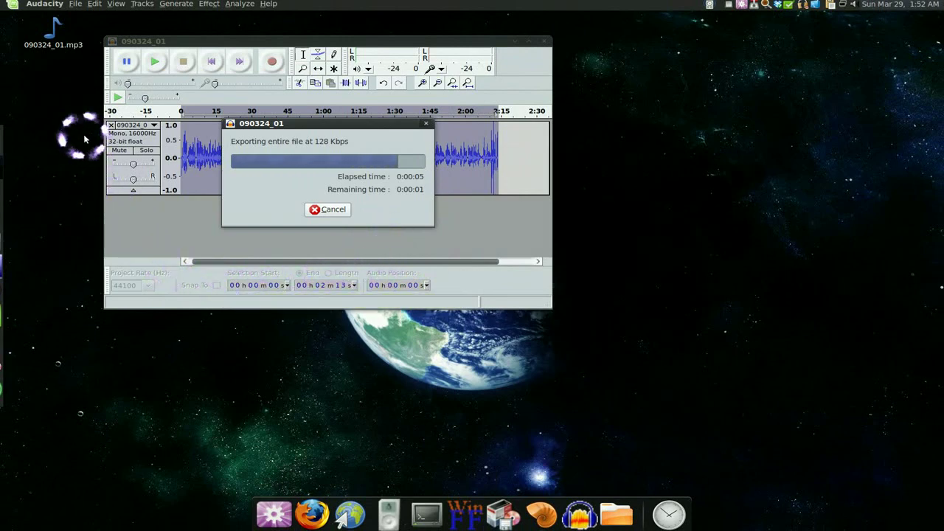
left_click(514, 41)
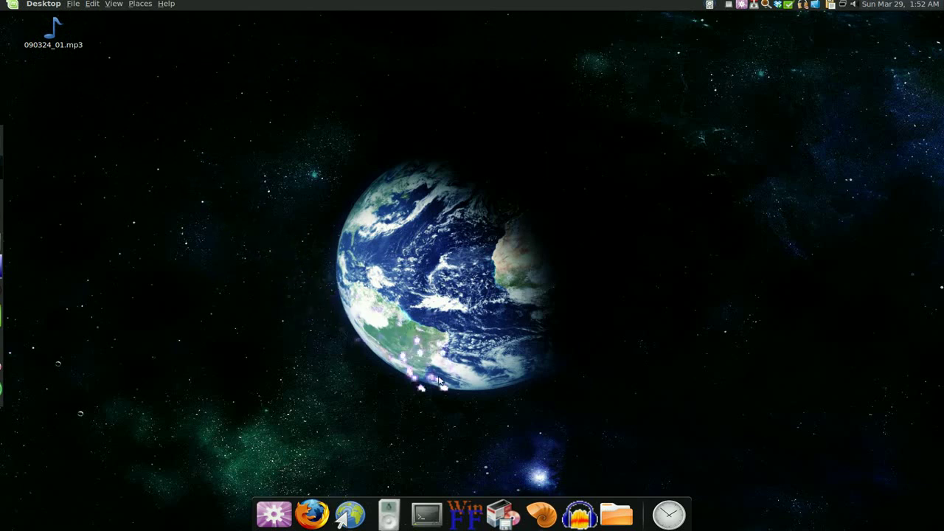
Step: Play the original 090324_01.wav from the Sansa folder in VLC, then pause it
left_click(543, 520)
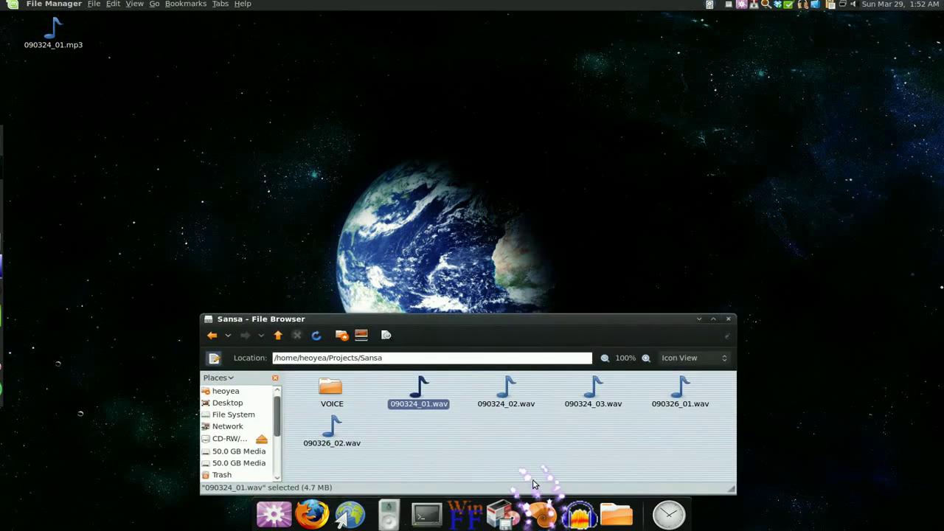
left_click(417, 393)
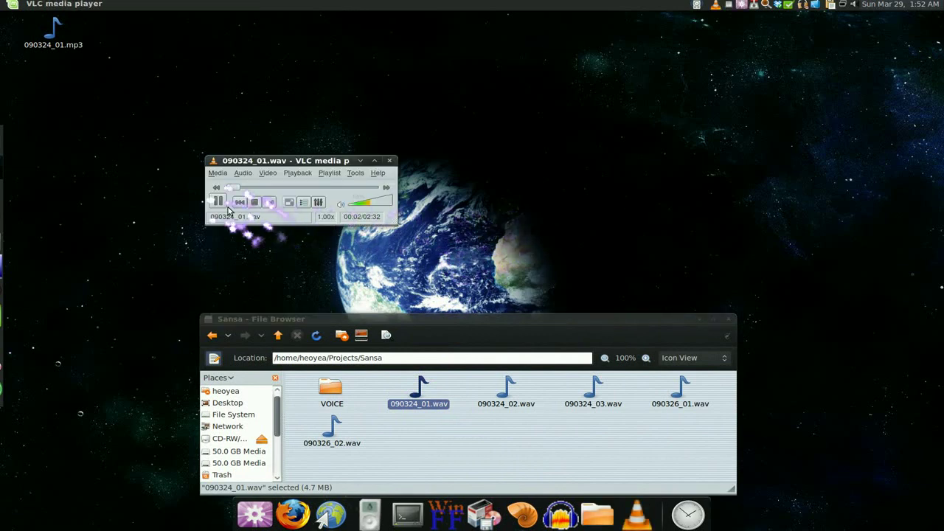
left_click(217, 201)
left_click(729, 318)
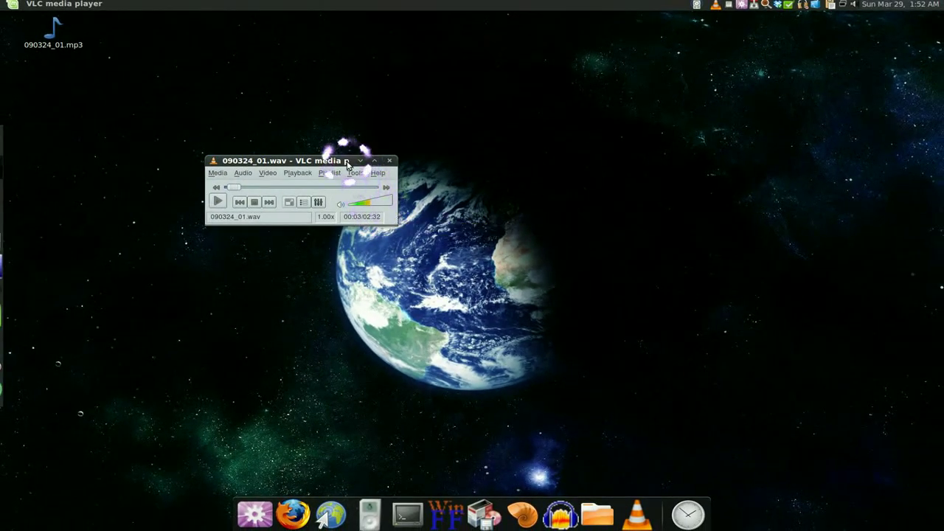
left_click_drag(347, 160, 643, 109)
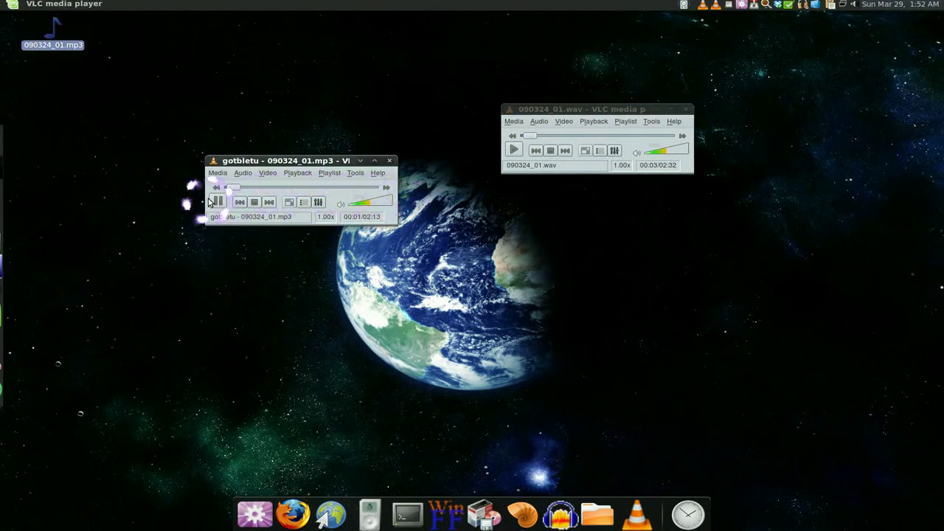
Step: Pause the MP3 playback and close both VLC windows
left_click(218, 202)
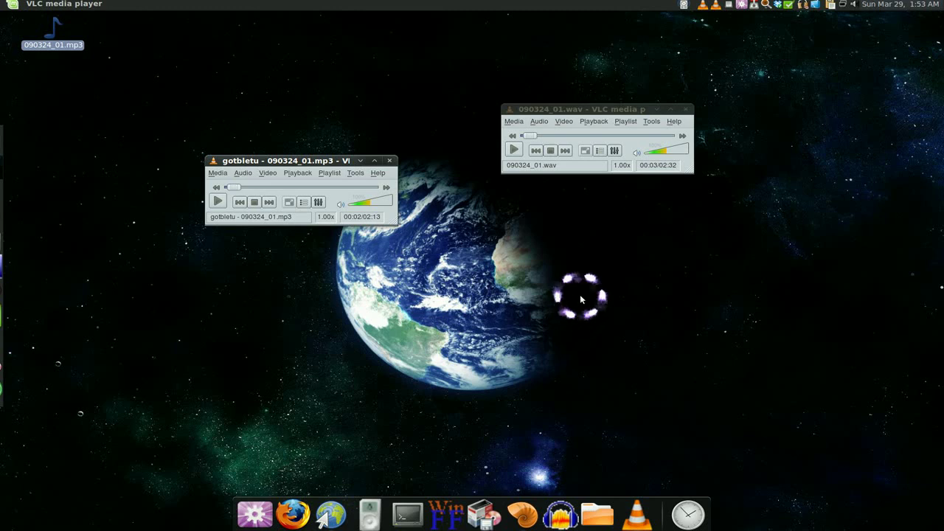
left_click(389, 160)
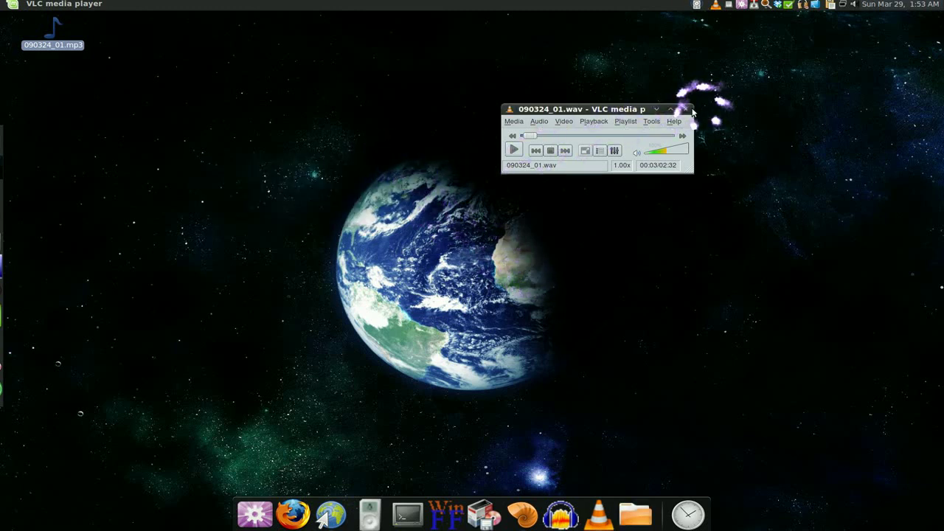
left_click(687, 110)
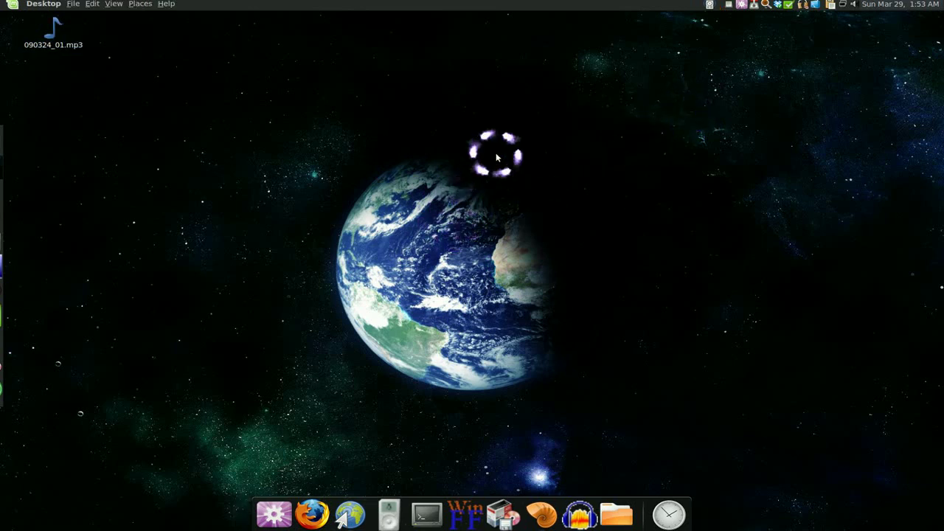